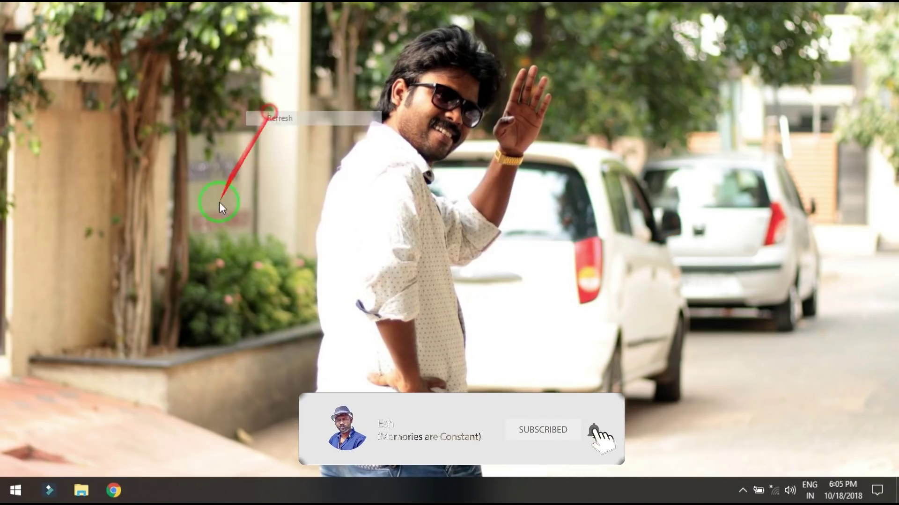
Launch Adobe Photoshop CC 2018 from the Start menu's app list
left_click(13, 489)
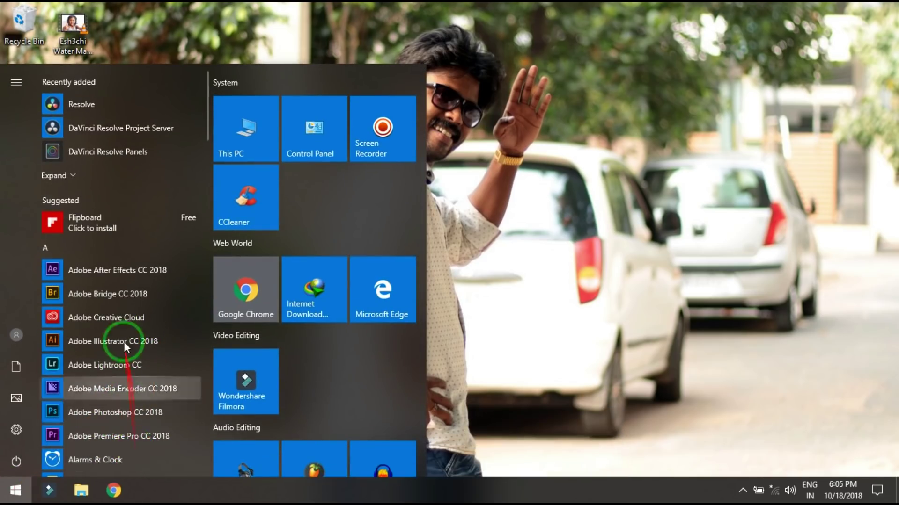
left_click(115, 276)
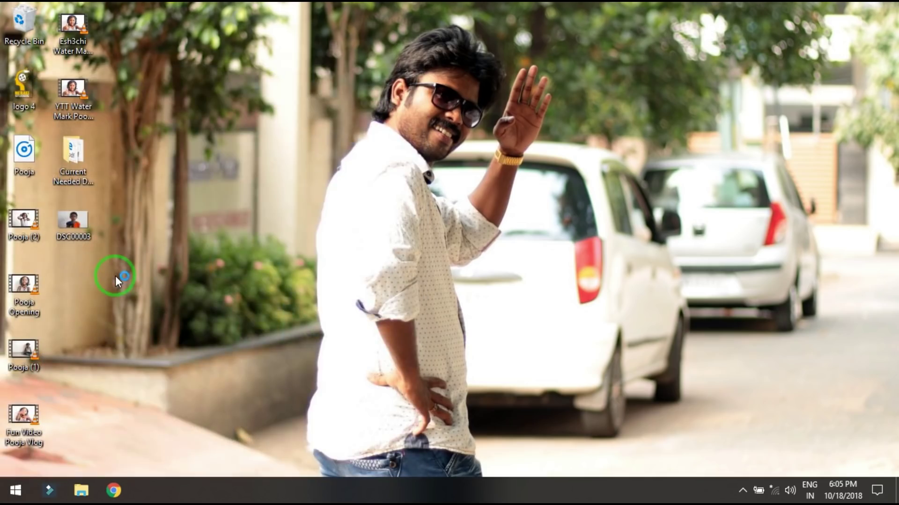
right_click(213, 190)
left_click(229, 229)
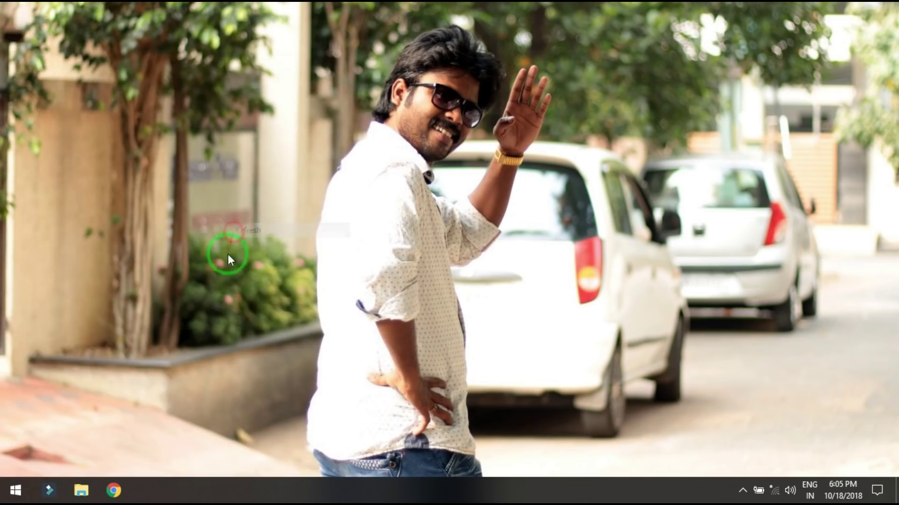
left_click(16, 490)
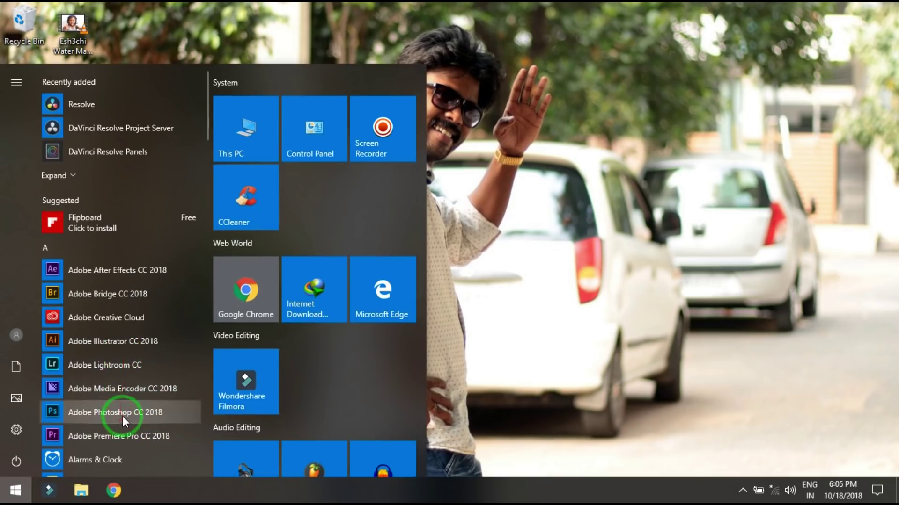
left_click(123, 414)
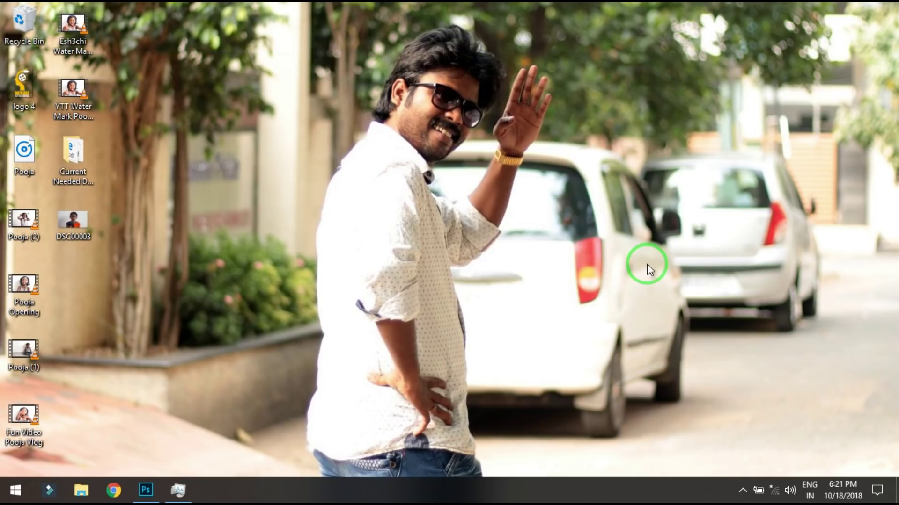
Create a 1.5 × 2 inch, 300 ppi portrait document from the Photo Landscape 2x3 preset
left_click(149, 490)
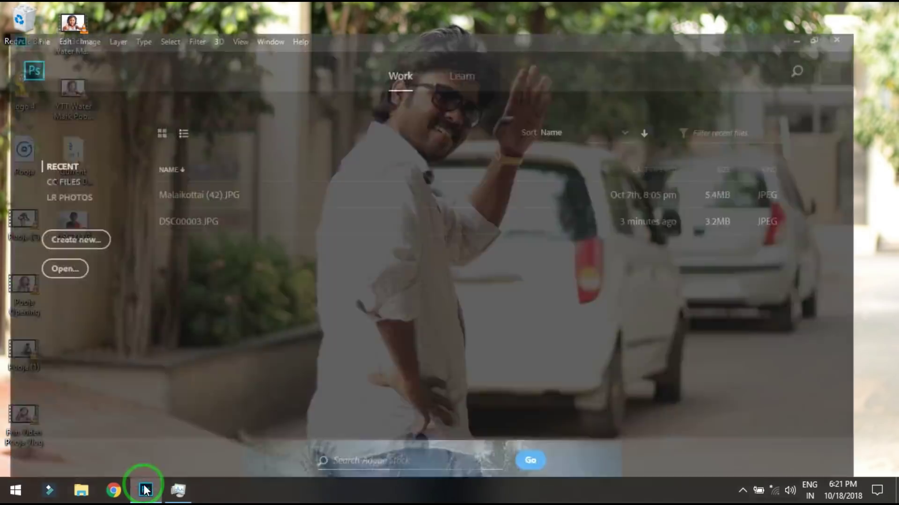
left_click(62, 226)
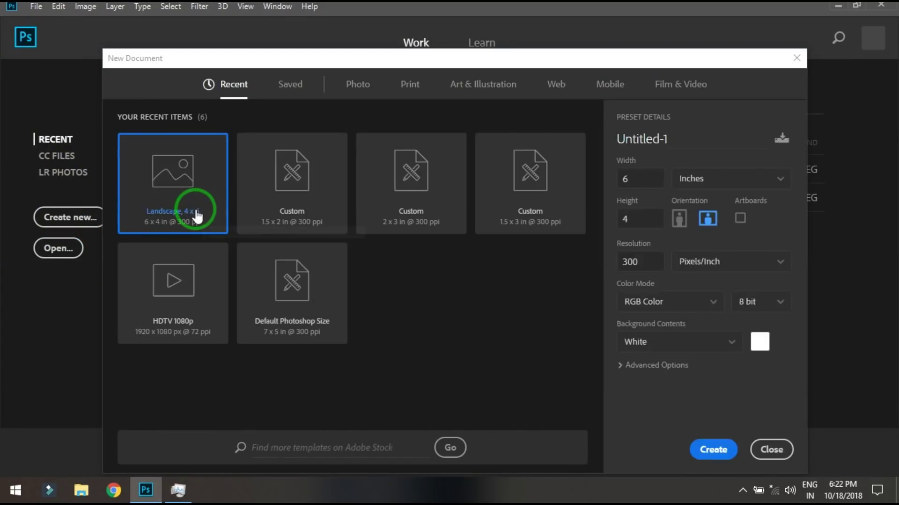
left_click(354, 90)
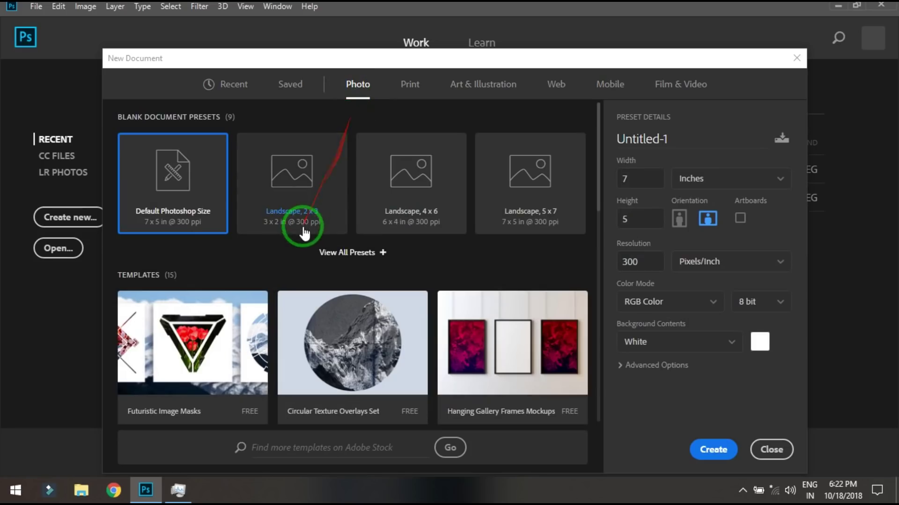
left_click(334, 230)
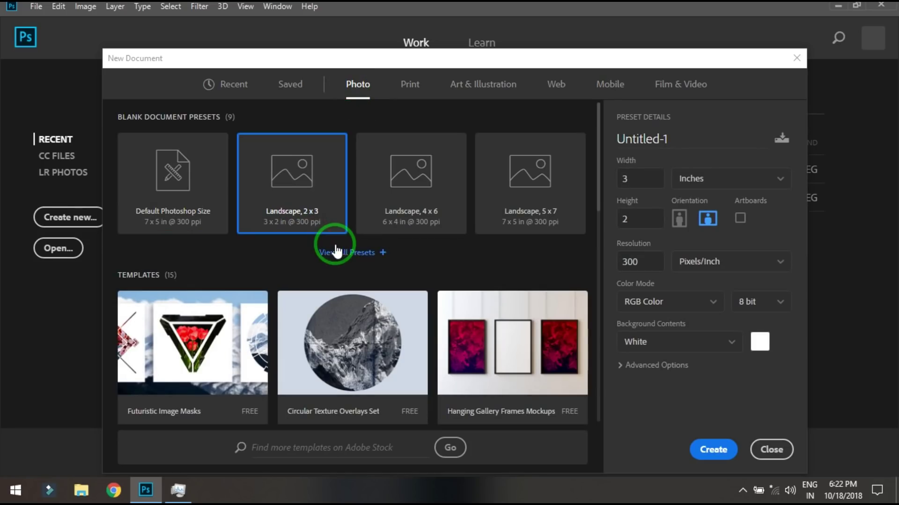
double_click(625, 217)
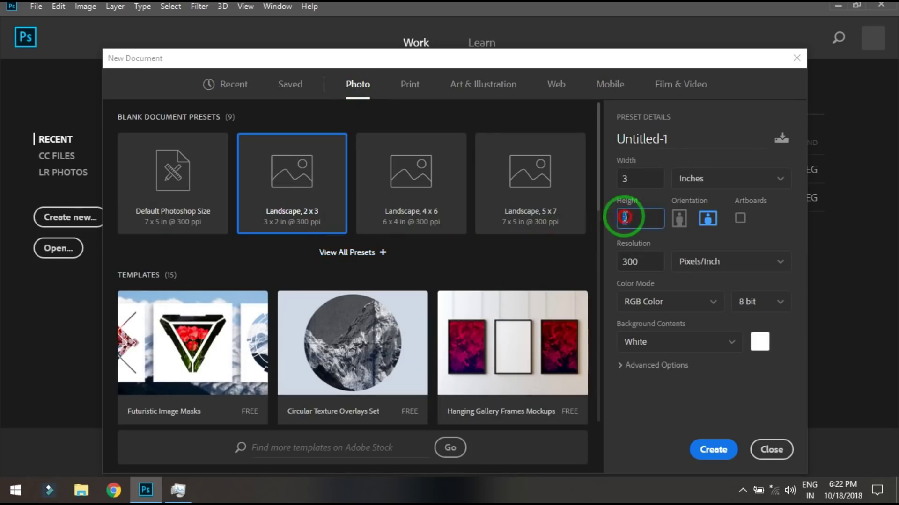
type("1.5")
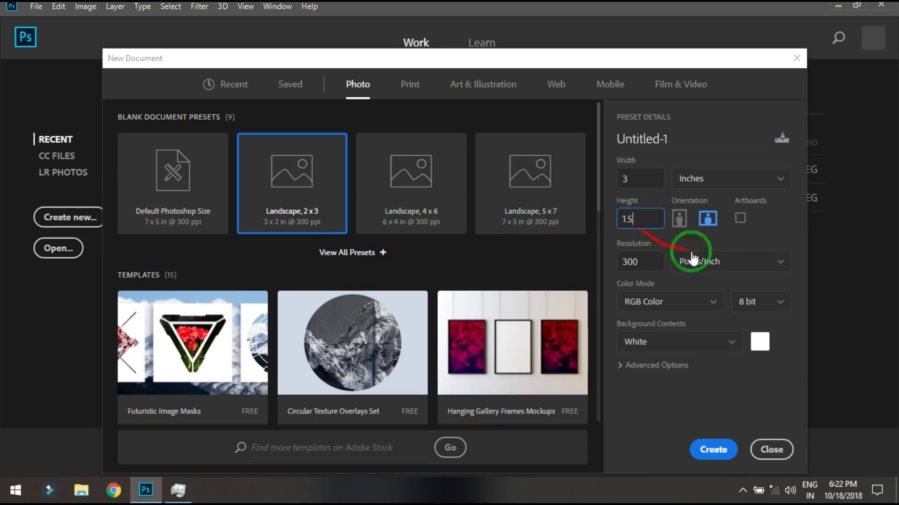
double_click(615, 182)
type("2")
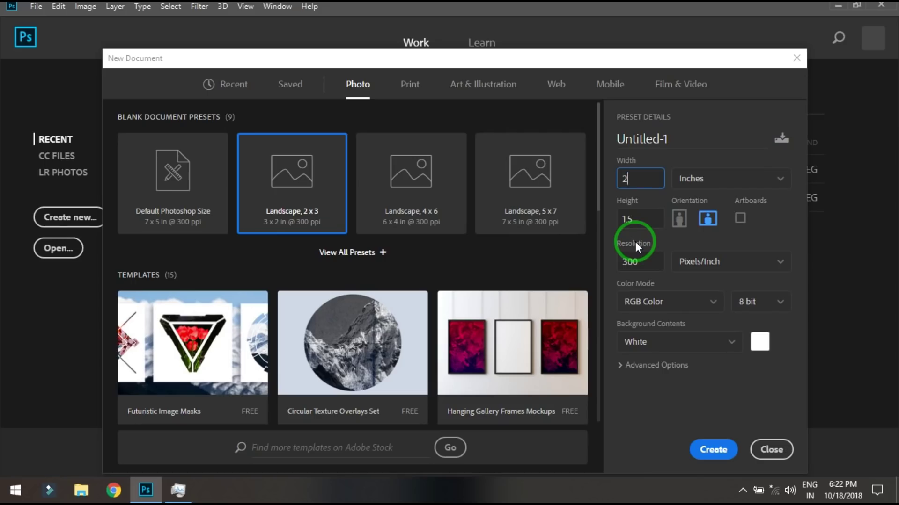
left_click(679, 220)
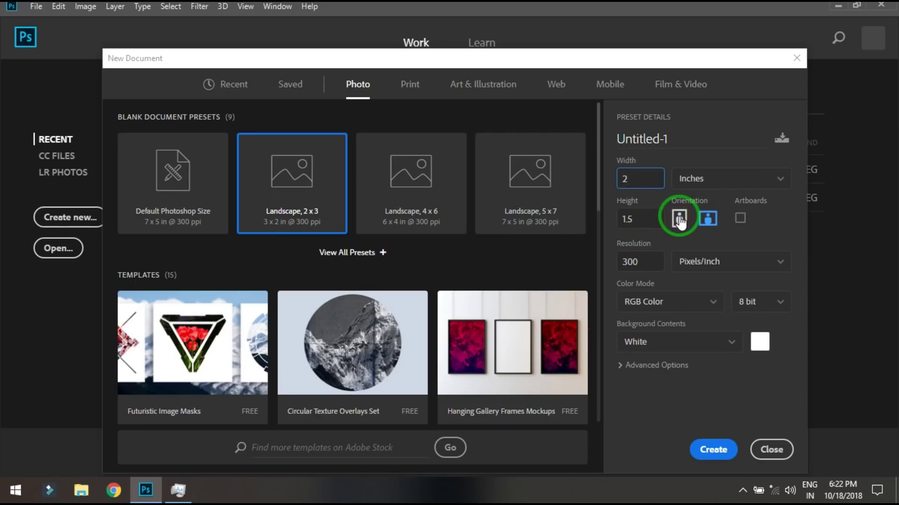
left_click(709, 450)
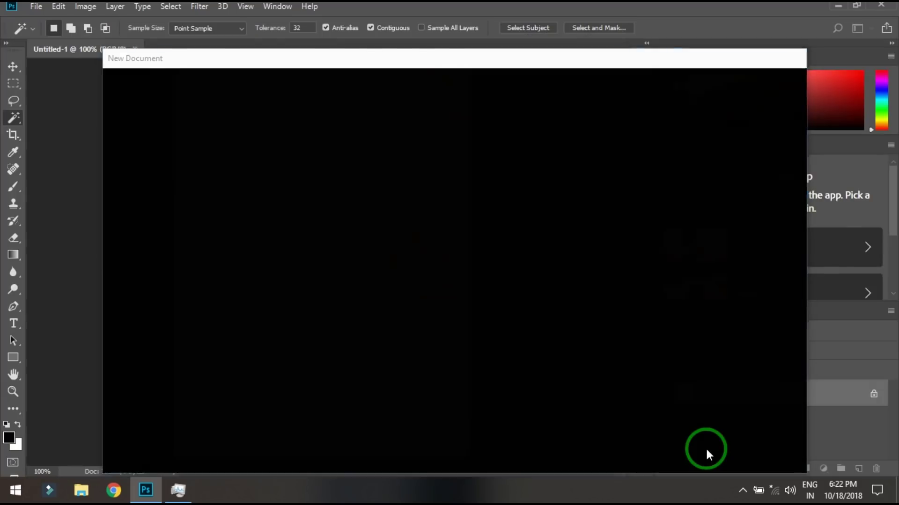
Open DSC00003.JPG from the desktop as a second document beside Untitled-1
key("ctrl+minus")
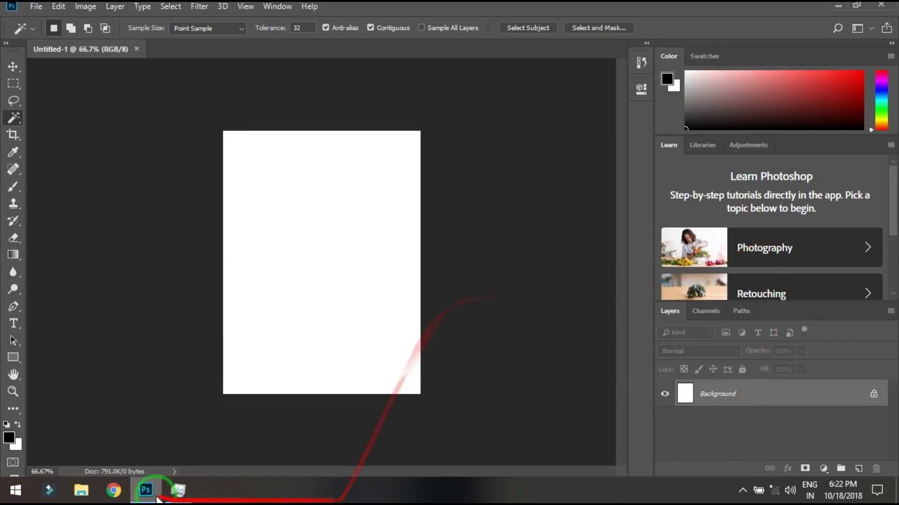
left_click(136, 488)
left_click_drag(73, 222, 136, 497)
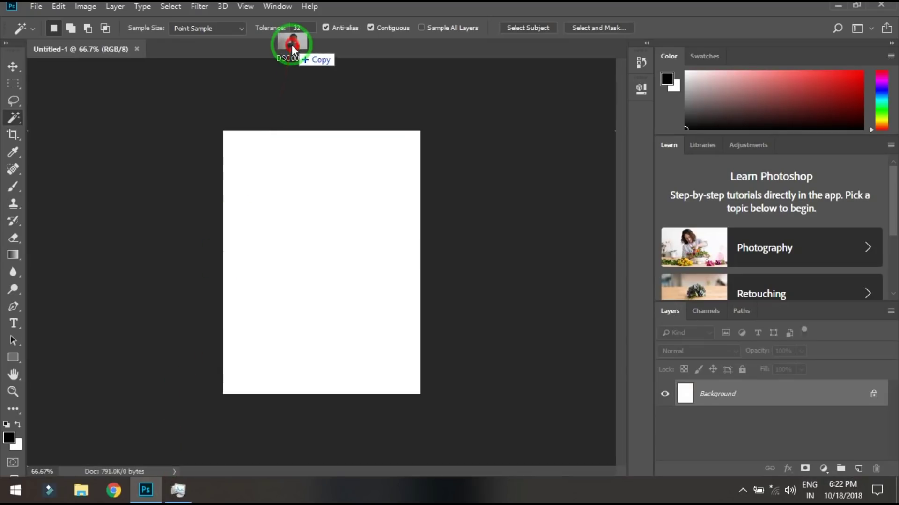
left_click_drag(137, 497, 291, 44)
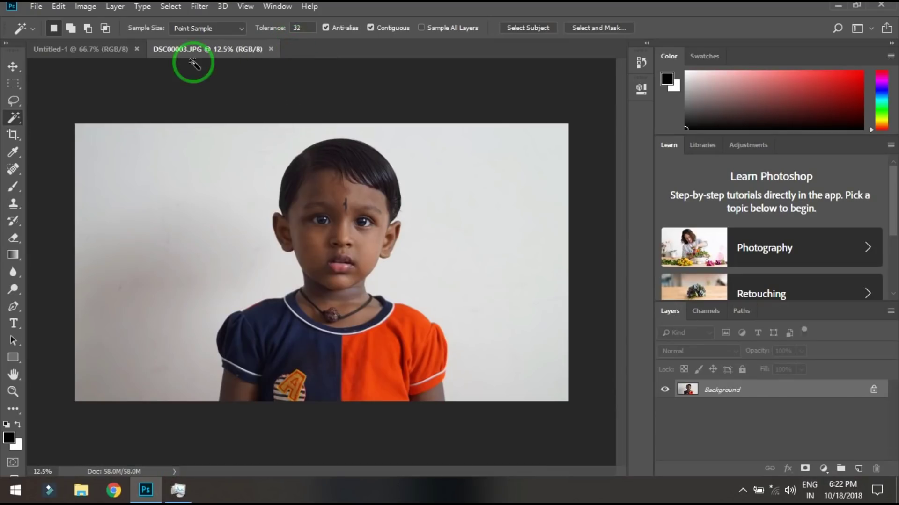
Crop DSC00003.JPG to a 1.5 : 2 ratio with the child's face centred
left_click(13, 135)
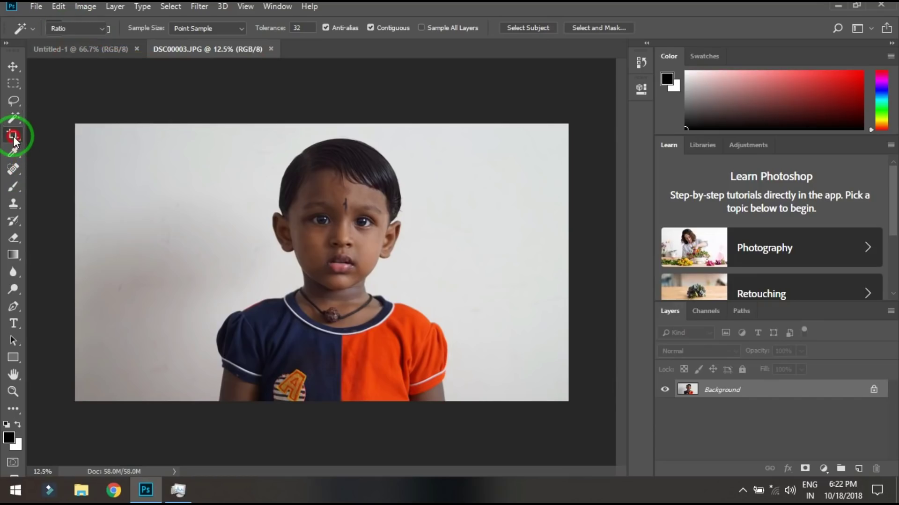
left_click(121, 24)
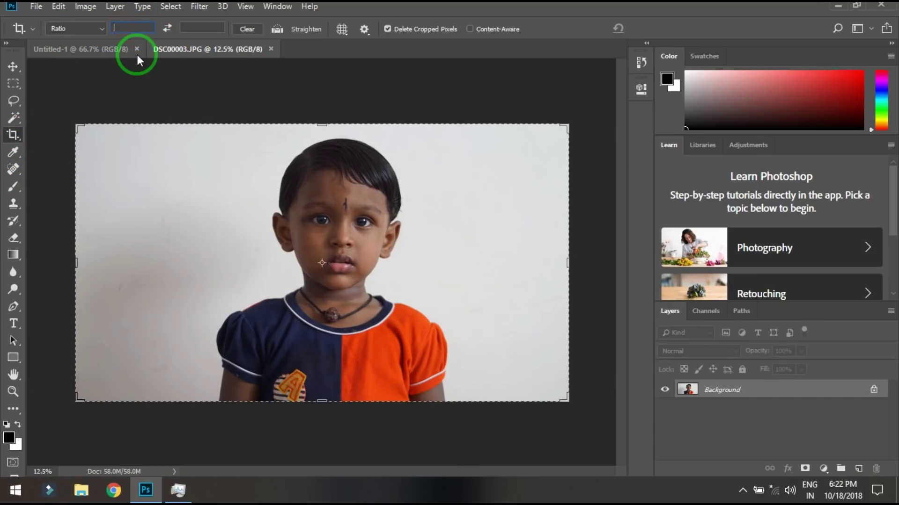
type("1.5")
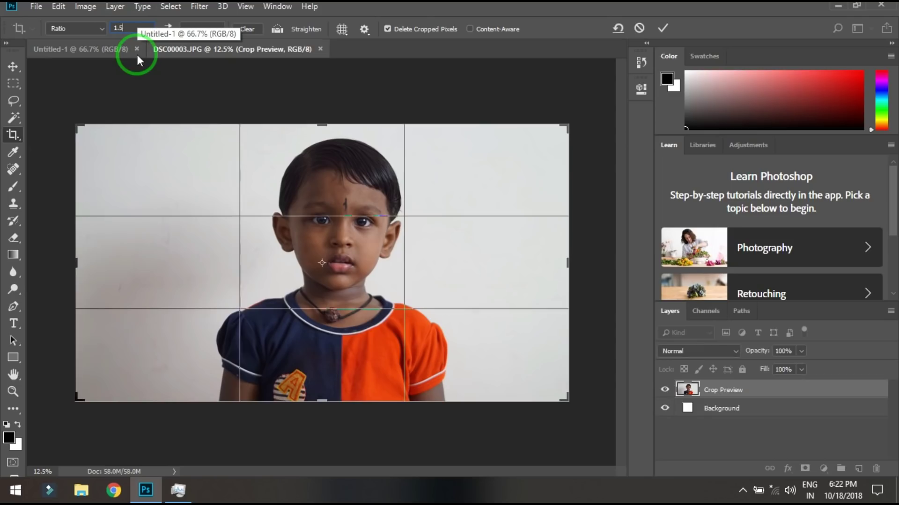
left_click(193, 25)
type("2")
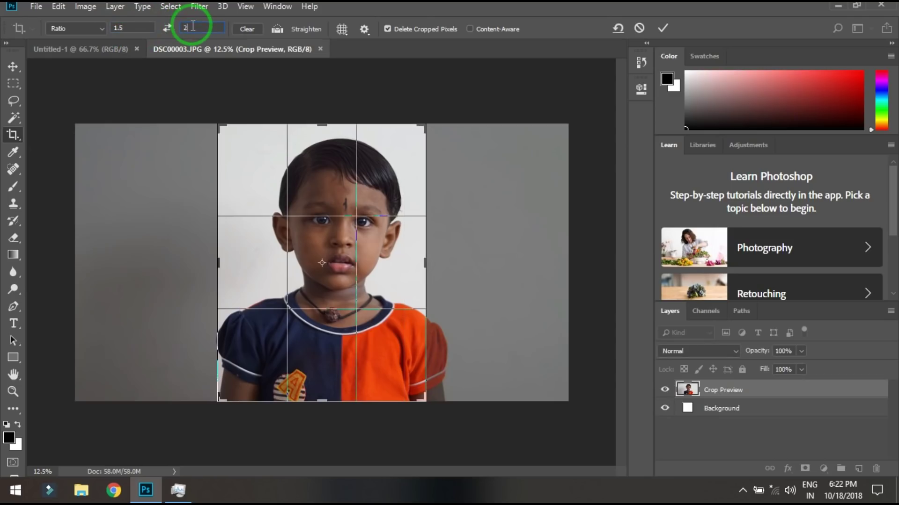
left_click_drag(375, 344, 352, 343)
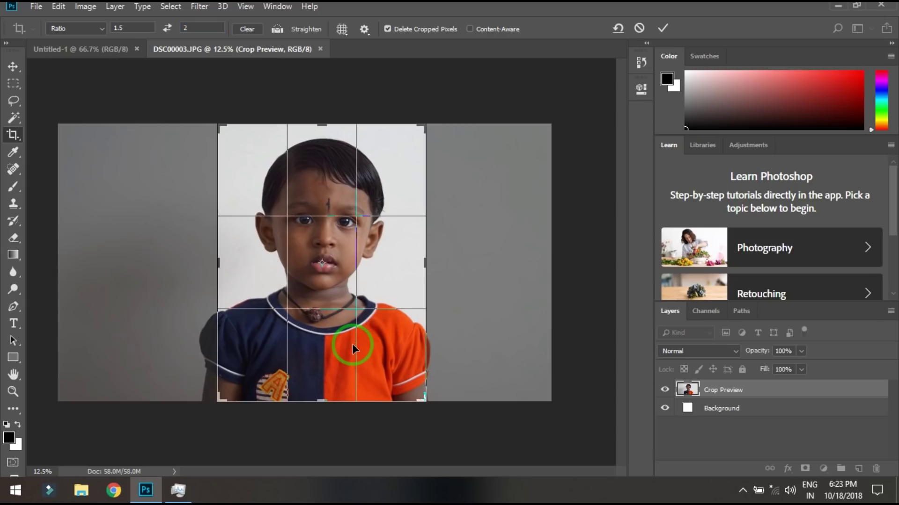
double_click(313, 315)
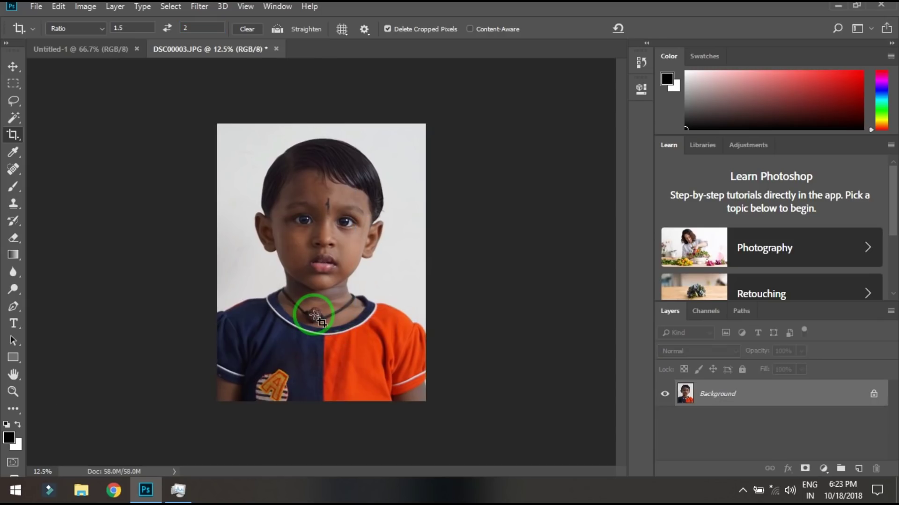
Move the cropped photo into the Untitled-1 document
key("v")
mouse_move(313, 314)
left_mouse_down()
mouse_move(86, 53)
mouse_move(275, 241)
left_mouse_up()
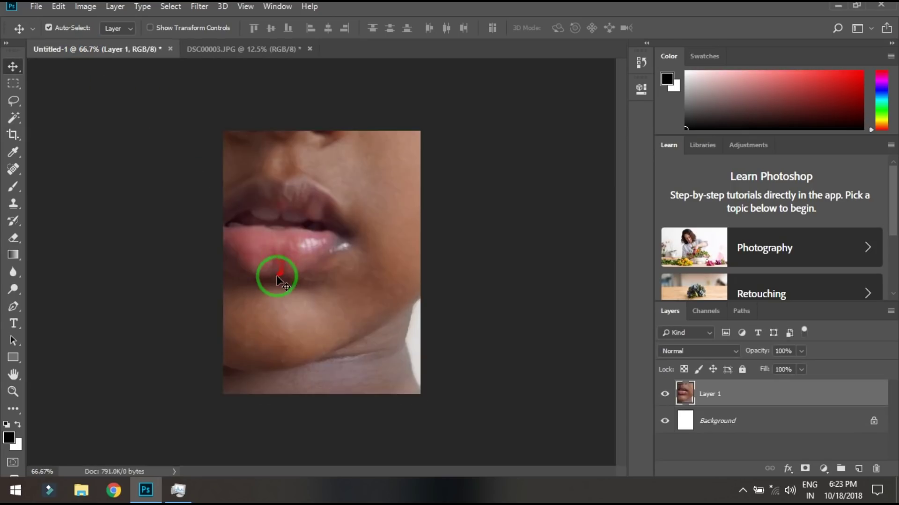
key("ctrl+minus")
key("ctrl+minus")
key("ctrl+minus")
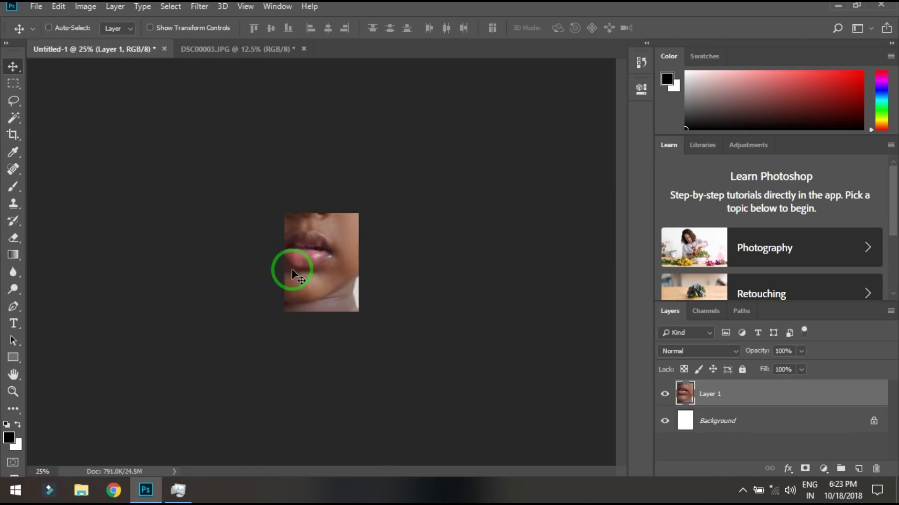
Scale the placed photo down to about 18% and shift it slightly right
key("ctrl+t")
key("ctrl+minus")
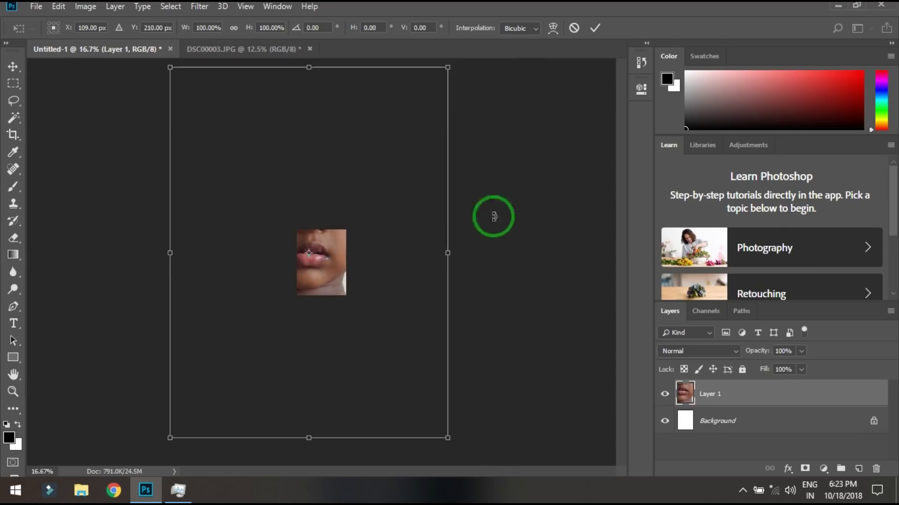
left_click_drag(448, 68, 342, 178)
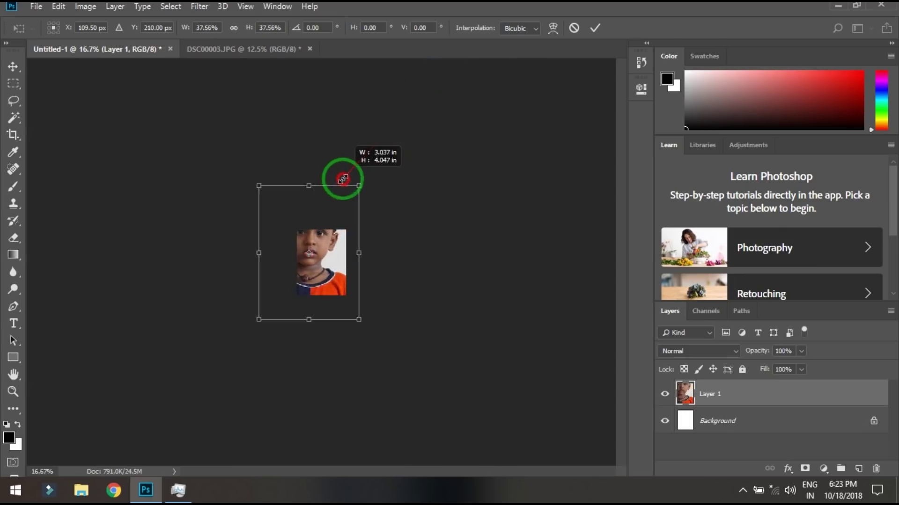
left_click_drag(343, 179, 341, 239)
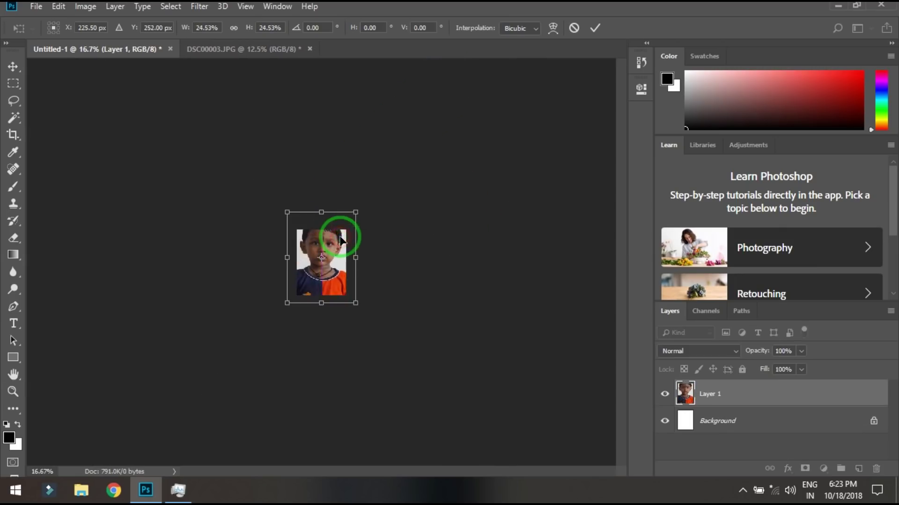
key("ctrl+plus")
key("ctrl+plus")
key("ctrl+plus")
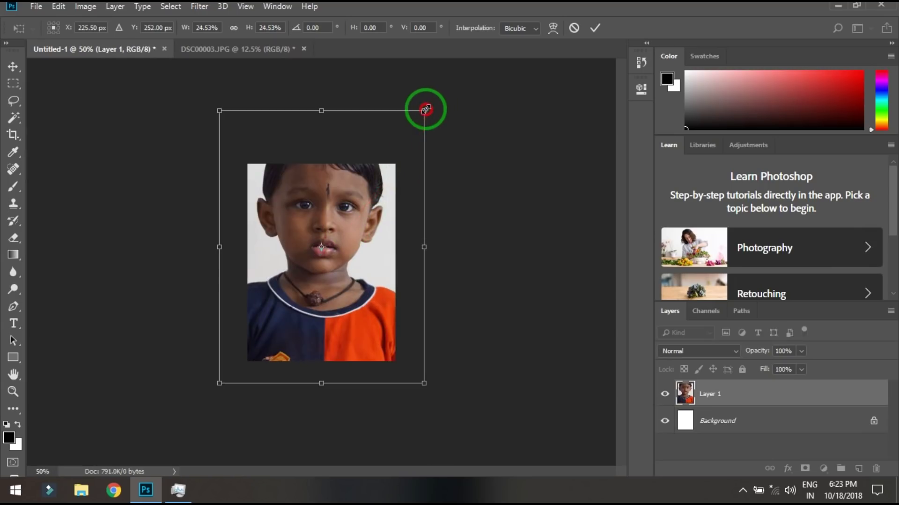
left_click_drag(425, 111, 388, 170)
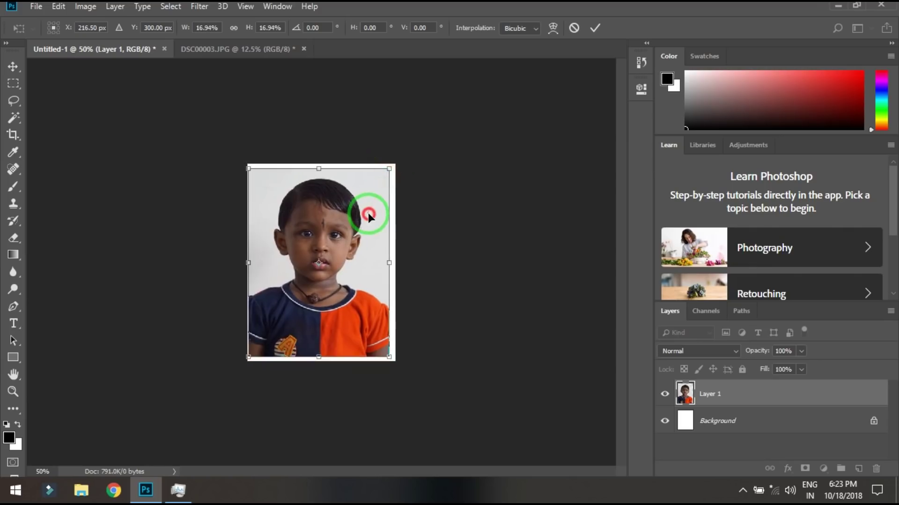
left_click_drag(369, 216, 462, 271)
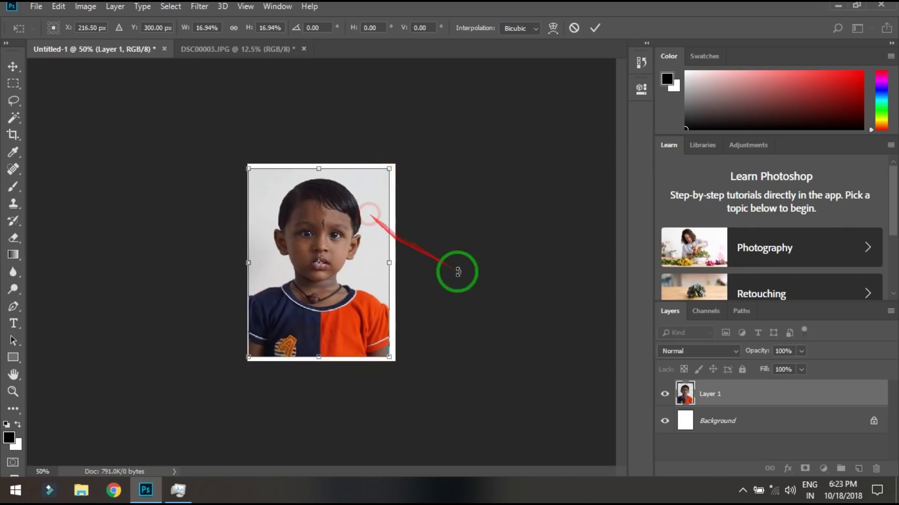
left_click(417, 255)
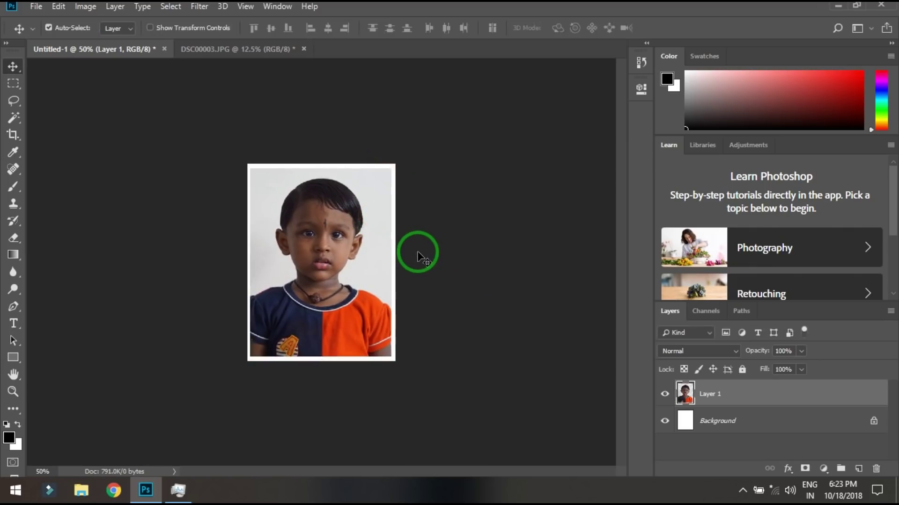
Shrink the photo a little more so a white border frames every side
key("ctrl+t")
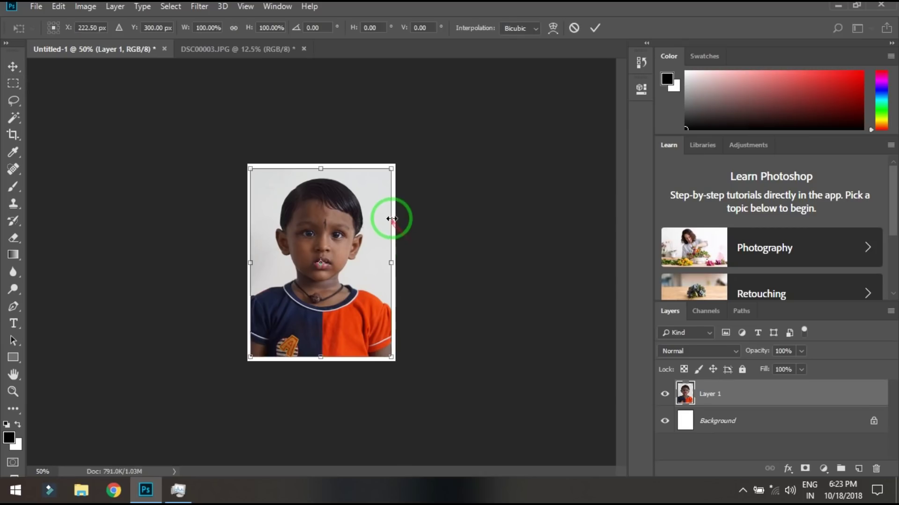
key("ctrl+plus")
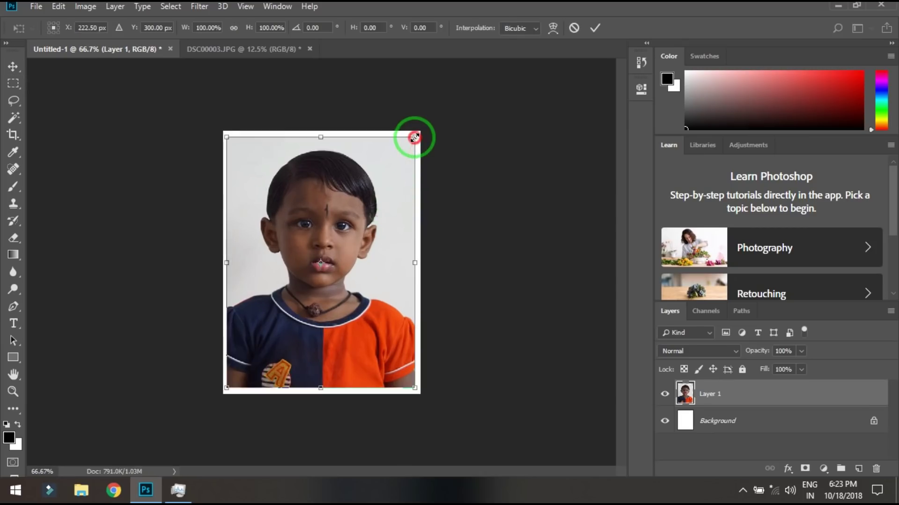
left_click_drag(414, 137, 411, 145)
key("Return")
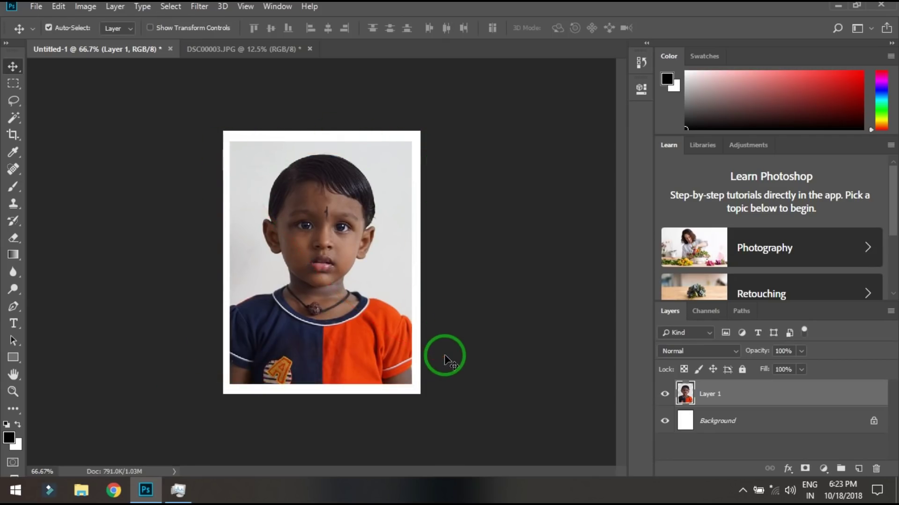
Apply a Color Lookup using 01 U-PANASONIC-CINE-D-V1-LTR.cube to the child's photo
left_click(48, 27)
left_click(85, 6)
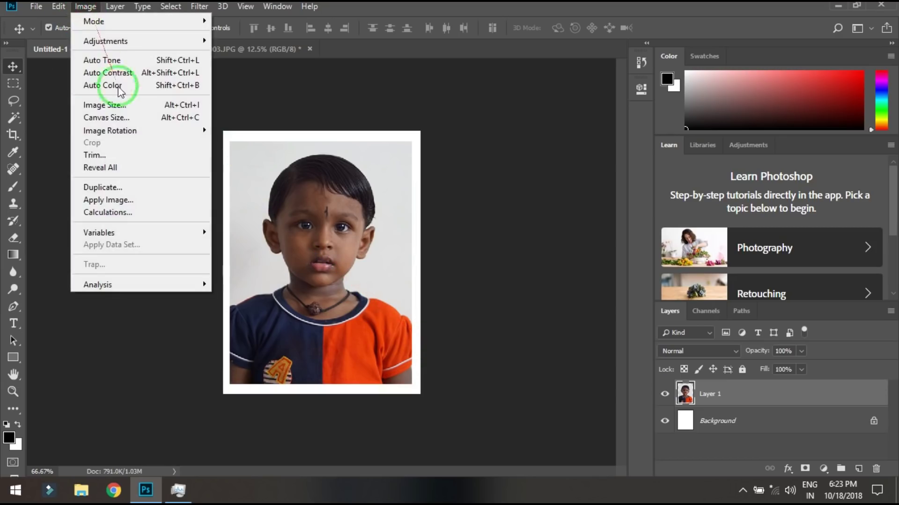
left_click(125, 5)
left_click(85, 6)
mouse_move(105, 40)
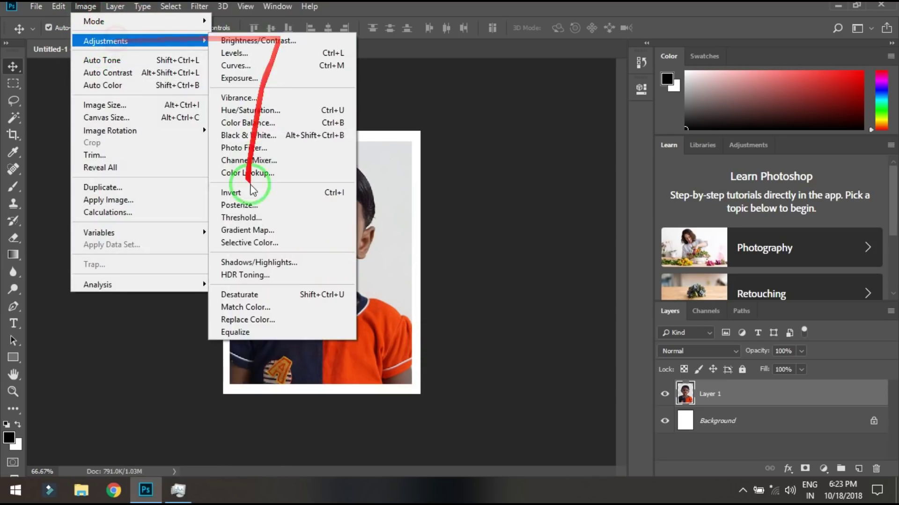
left_click(247, 173)
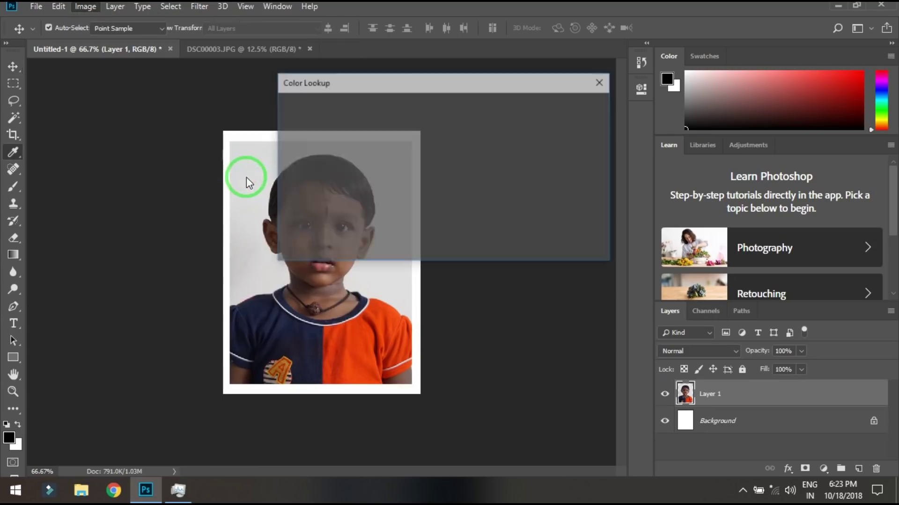
left_click(415, 123)
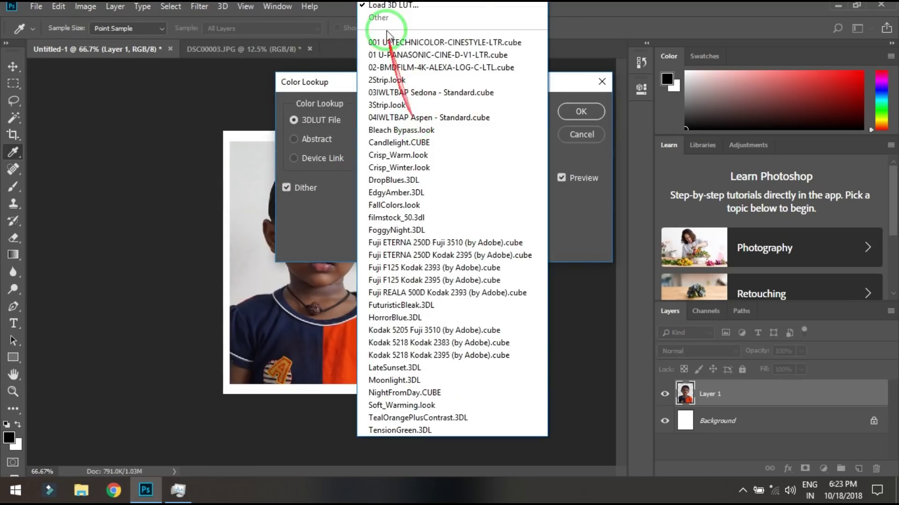
left_click(411, 55)
left_click(587, 119)
key("v")
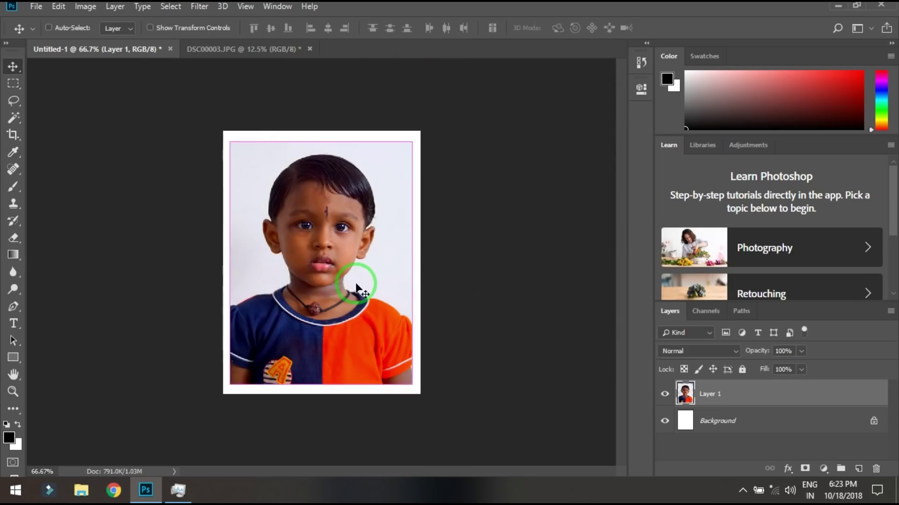
key("ctrl+m")
Lift the middle of the RGB curve slightly to lighten the photo's midtones
left_click_drag(562, 250, 564, 232)
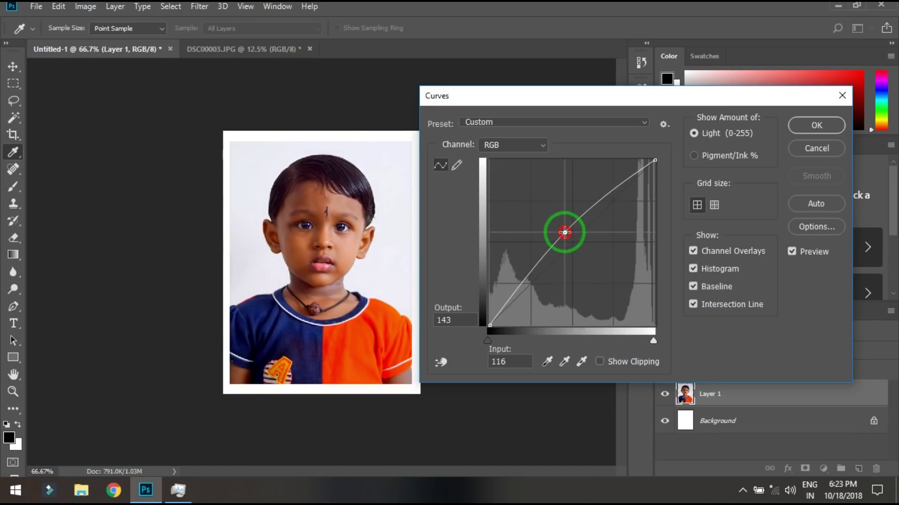
left_click(804, 126)
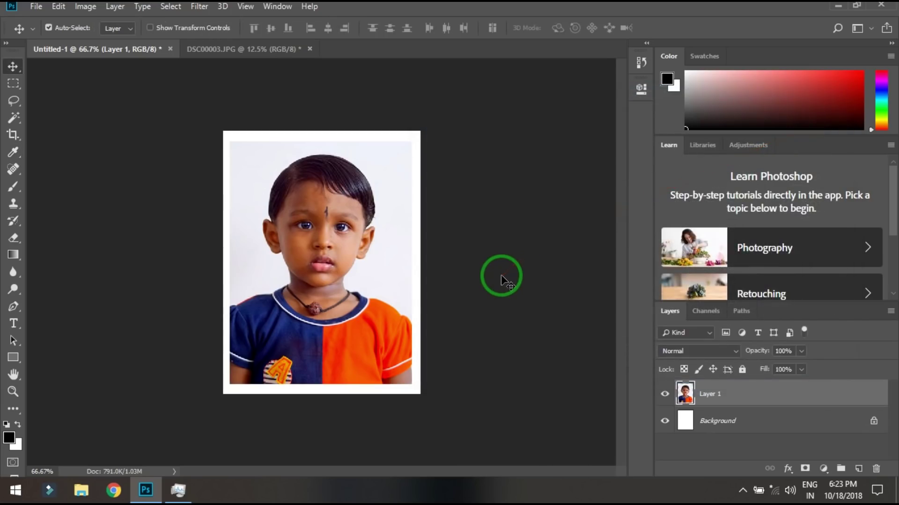
Define the bordered child's photo as a pattern named 'Kjppppppp'
left_click(51, 11)
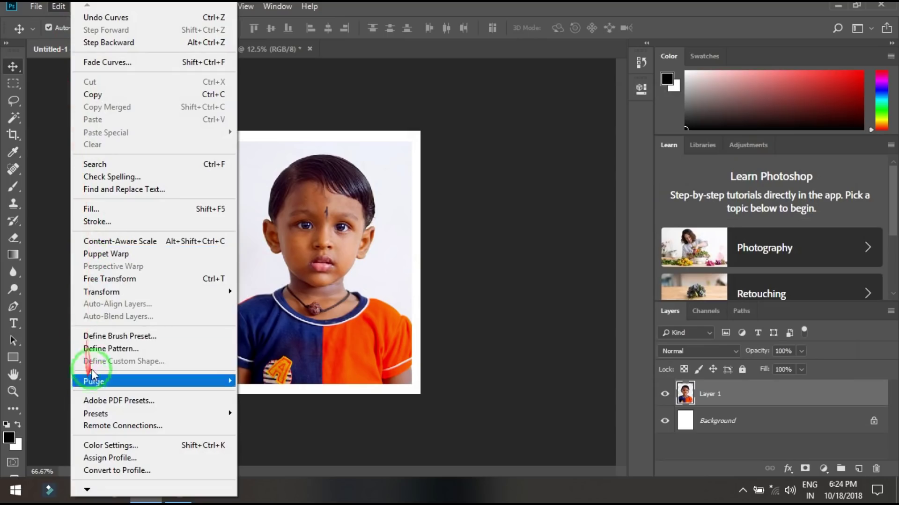
left_click(107, 350)
type("Kjppppppp")
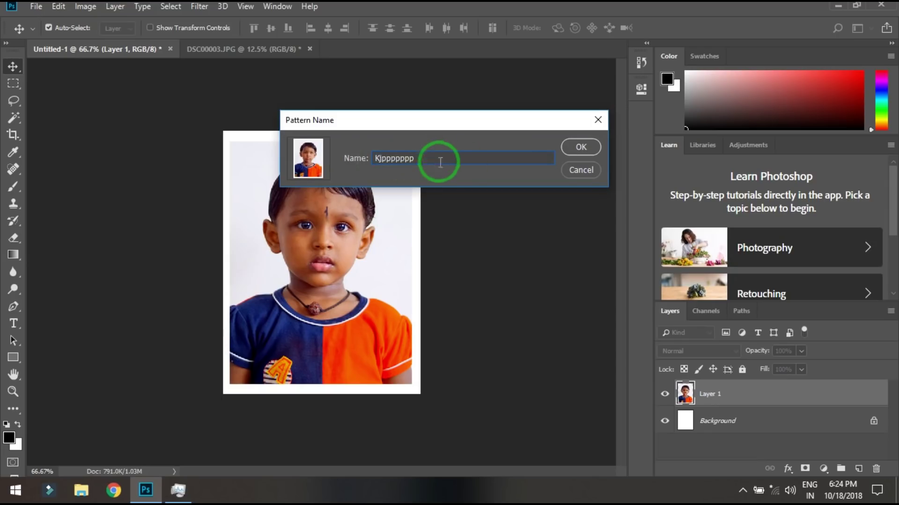
left_click(583, 147)
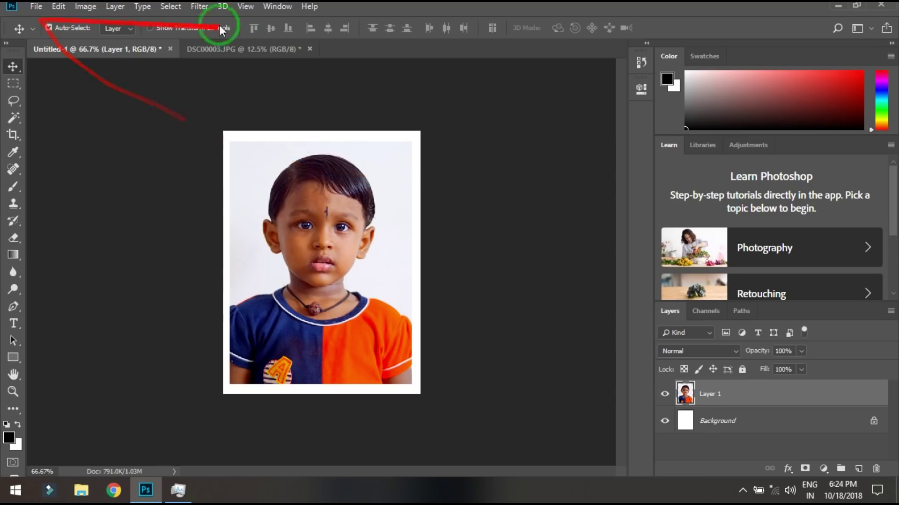
left_click(36, 6)
left_click(44, 23)
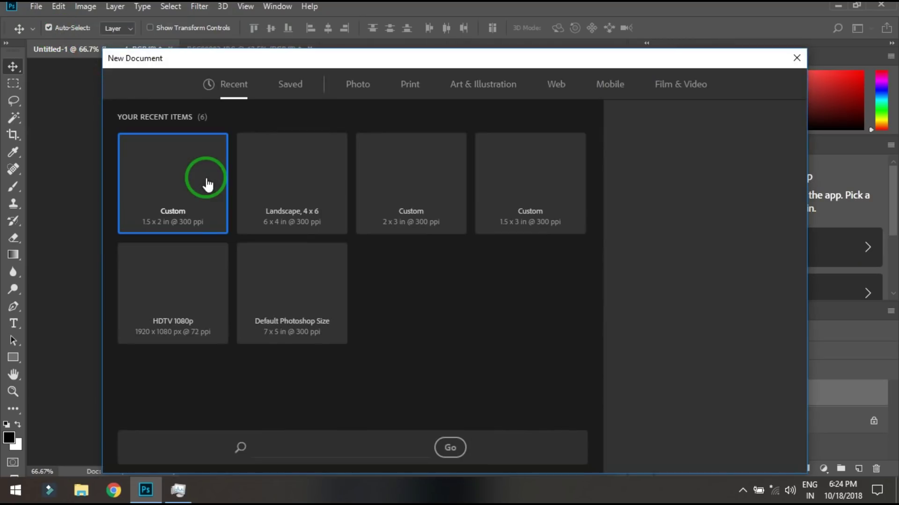
Create Untitled-2, a 6 × 4 inch landscape 300 ppi sheet, from the Landscape 4x6 preset
left_click_drag(207, 185, 310, 206)
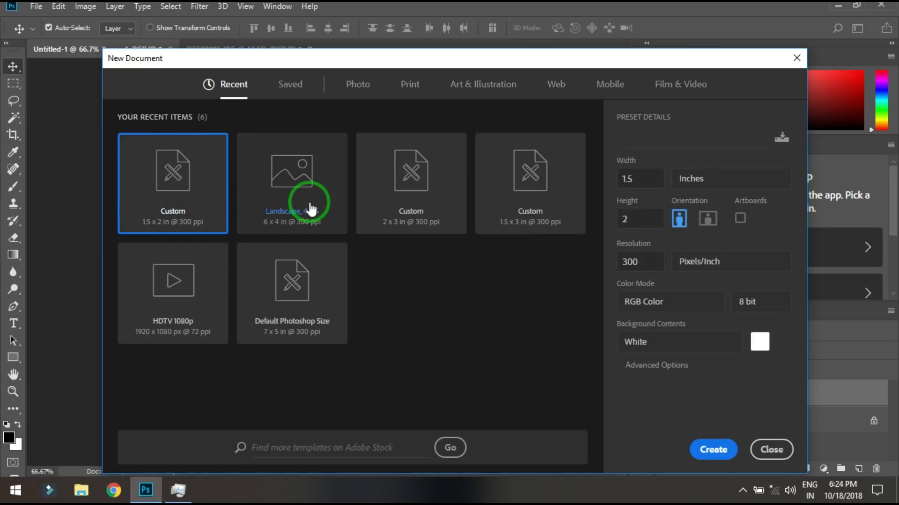
left_click(708, 220)
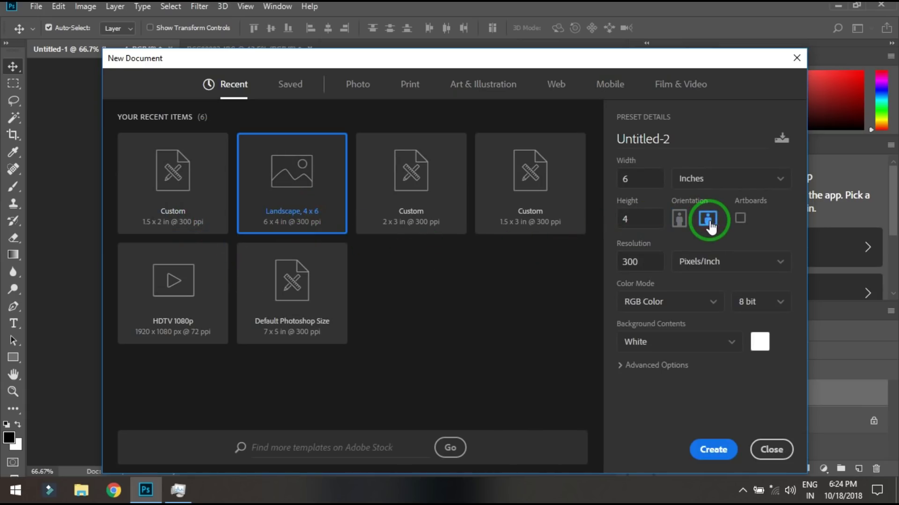
left_click_drag(709, 227, 627, 193)
left_click(707, 452)
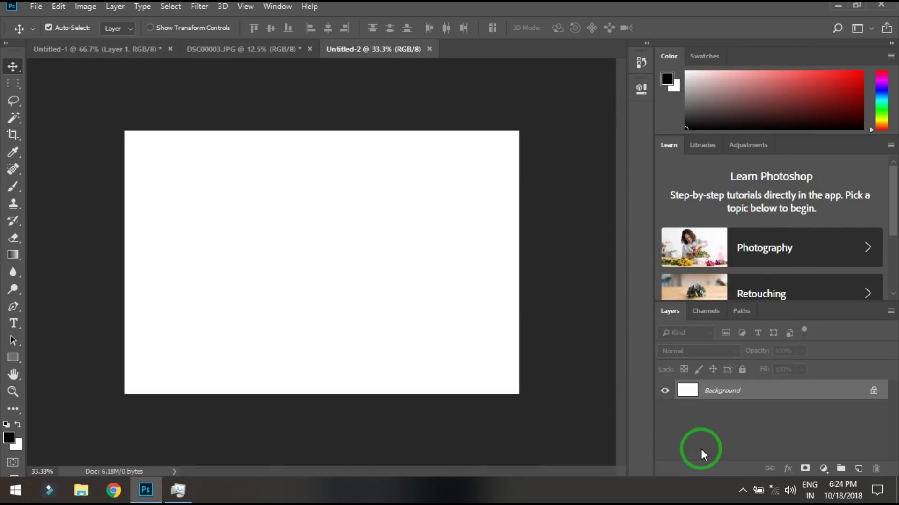
Select all of Untitled-2 and fill it with the saved photo pattern
key("ctrl+a")
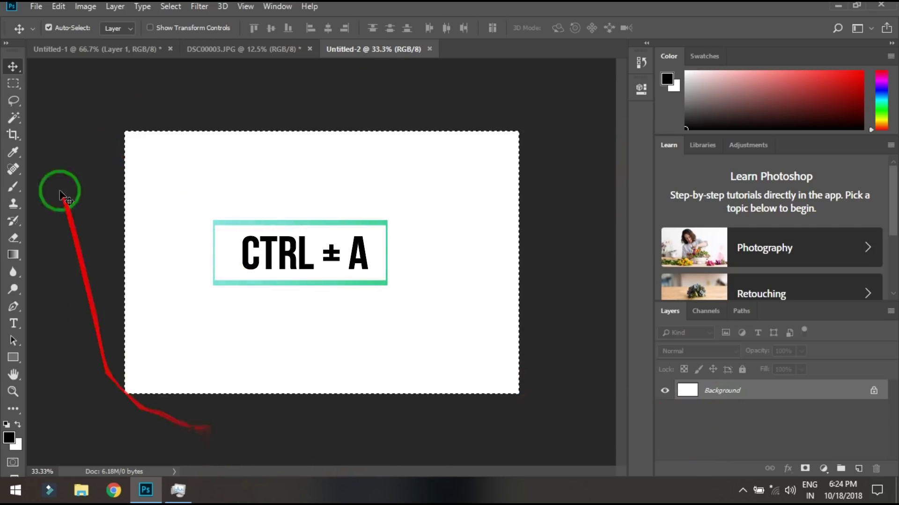
left_click(36, 8)
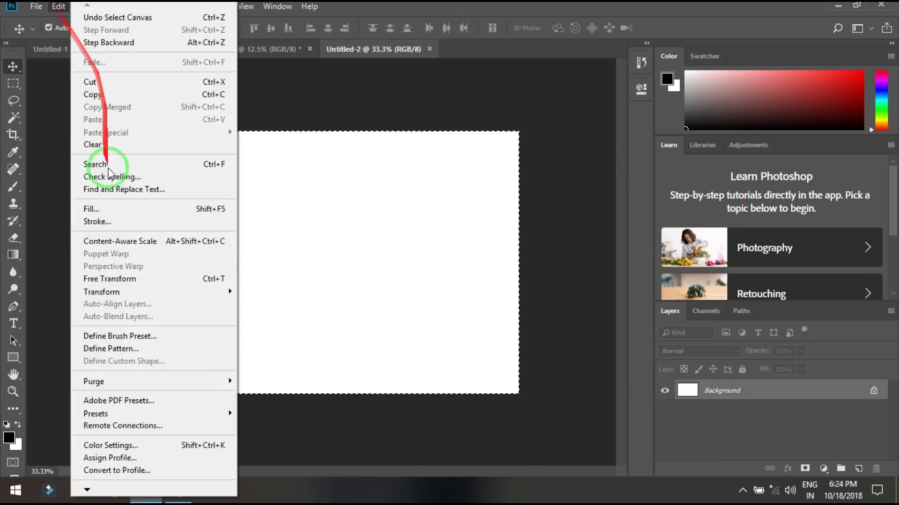
left_click(102, 214)
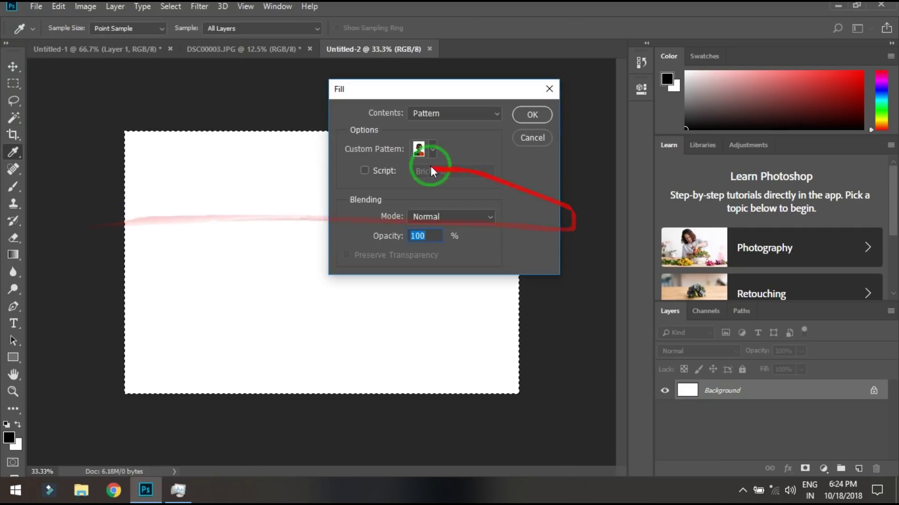
left_click(433, 150)
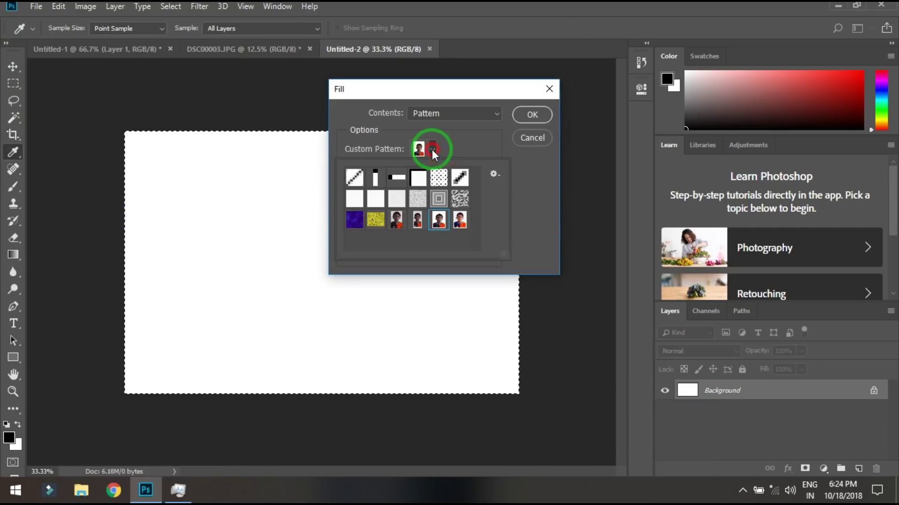
left_click(460, 222)
left_click(531, 115)
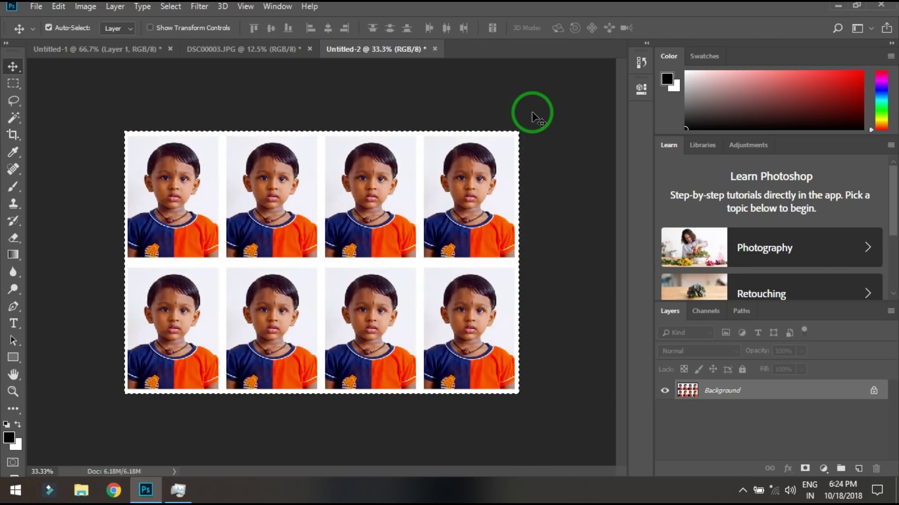
Deselect with the Rectangular Marquee tool, leaving the 6×4 sheet of eight photos unselected
key("m")
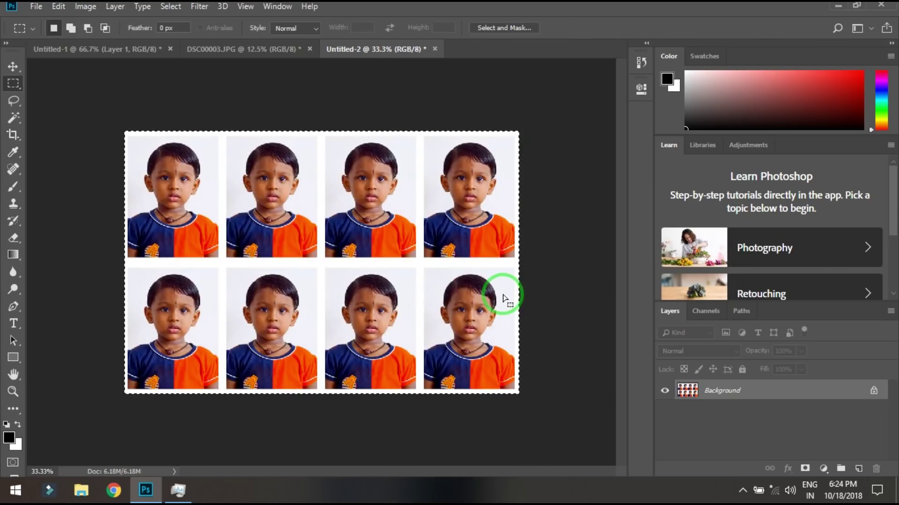
left_click(503, 298)
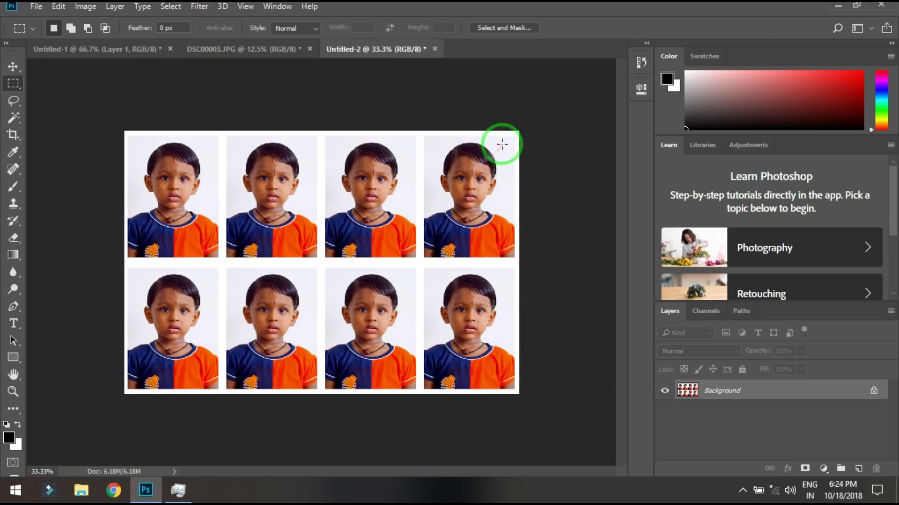
left_click_drag(502, 145, 494, 249)
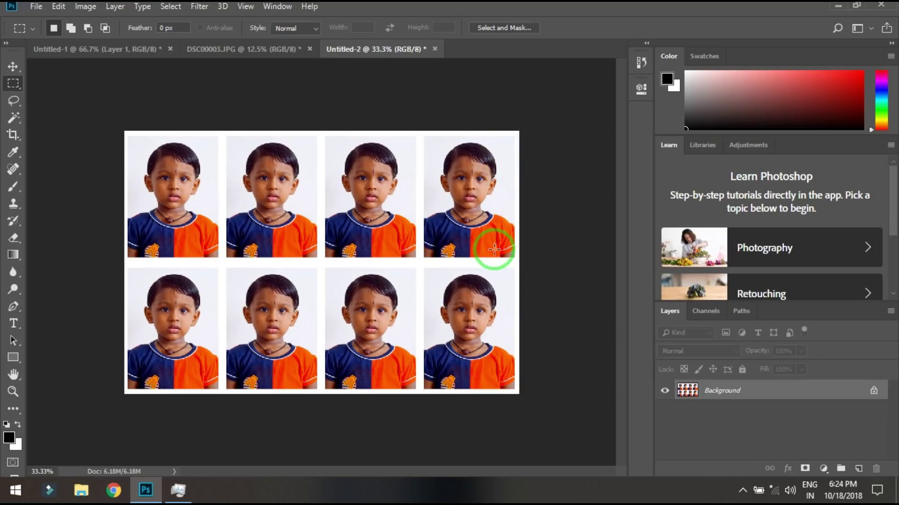
mouse_move(494, 249)
left_mouse_down()
mouse_move(525, 237)
mouse_move(117, 150)
mouse_move(151, 393)
mouse_move(521, 61)
mouse_move(482, 106)
mouse_move(141, 310)
mouse_move(198, 326)
mouse_move(221, 311)
mouse_move(465, 309)
left_mouse_up()
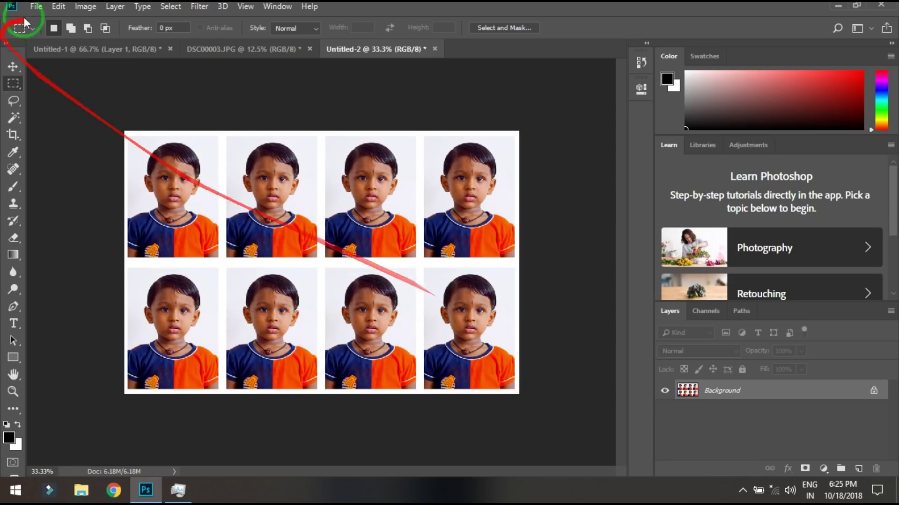
left_click(36, 6)
left_click(356, 139)
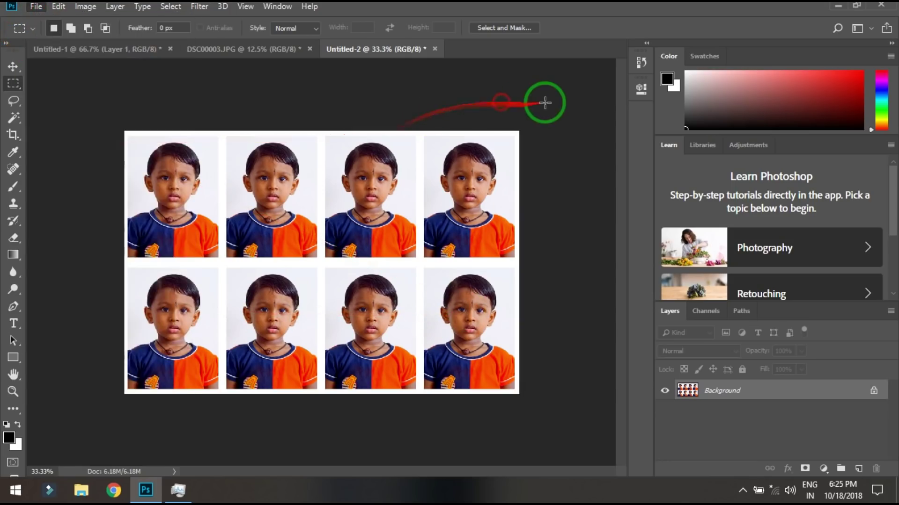